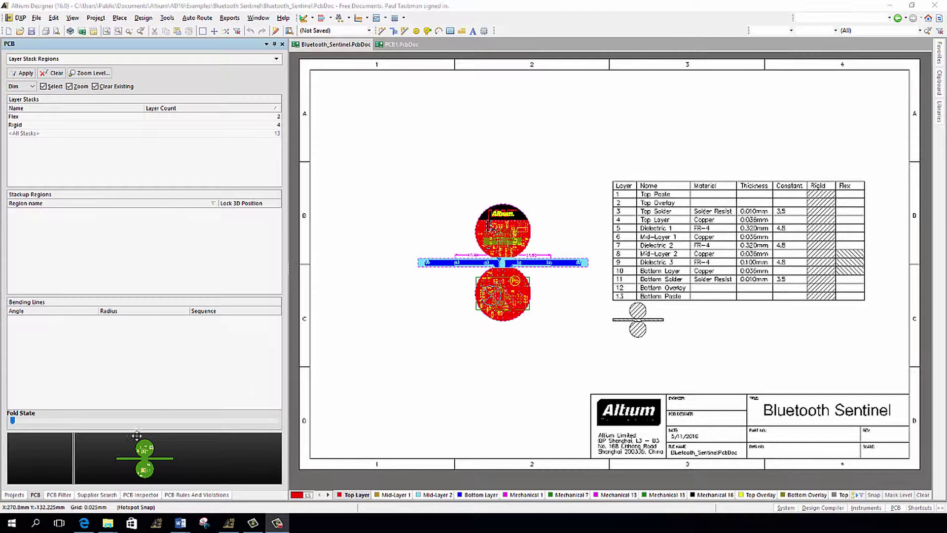
- Display the Bluetooth_Sentinel board in 3D, viewed straight from above and centred
left_click(13, 494)
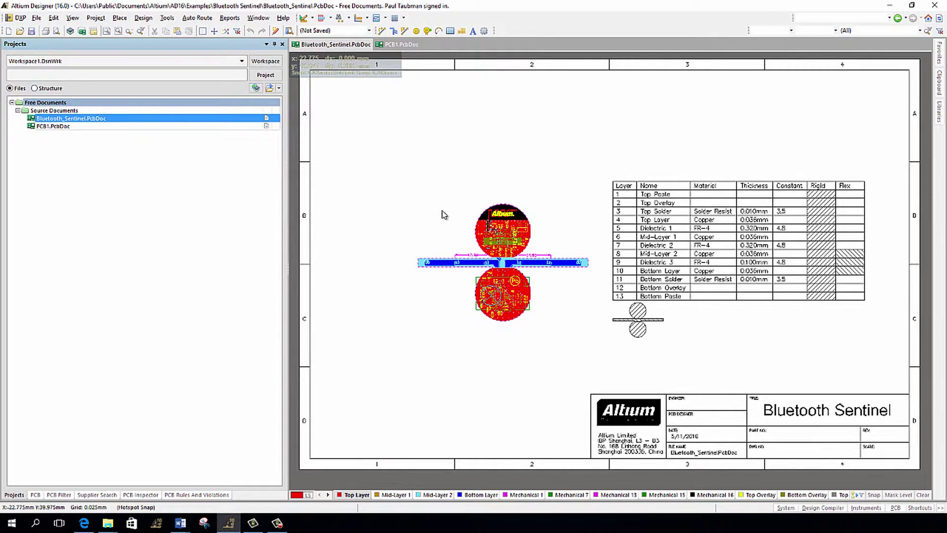
key("3")
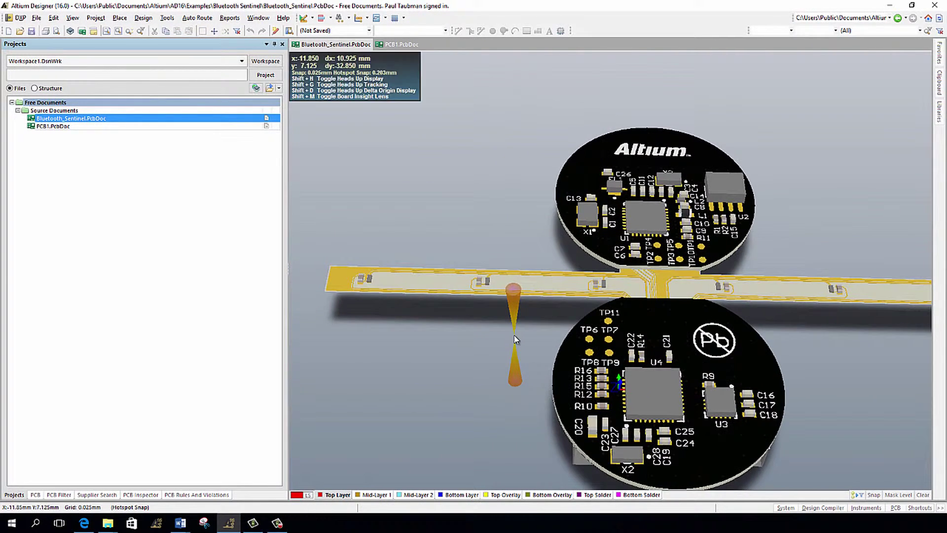
key("0")
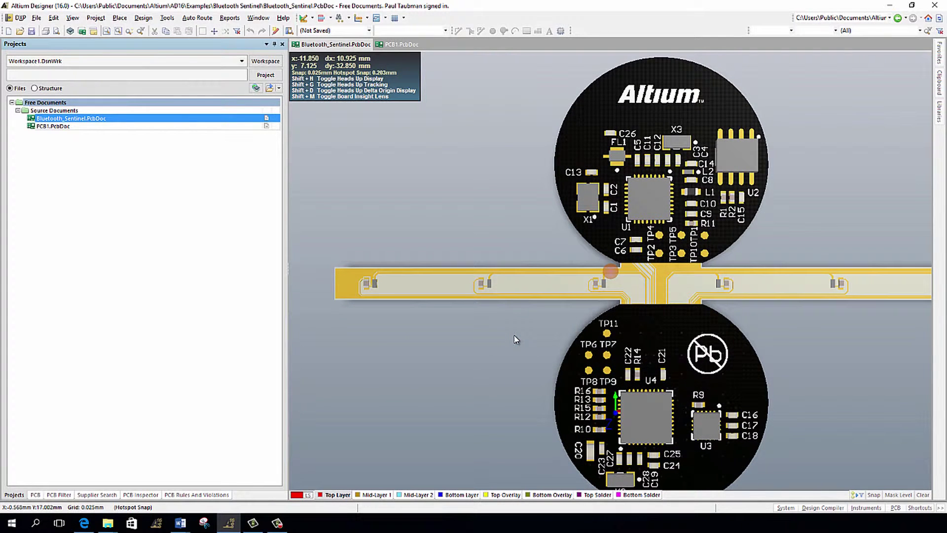
right_click_drag(514, 340, 468, 345)
key("shift")
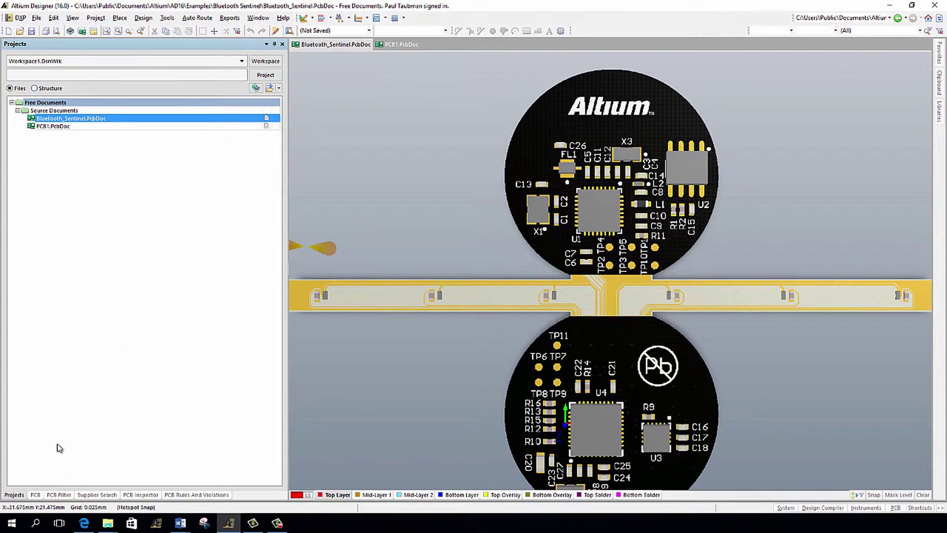
- Show the Layer Stack Regions of the Bluetooth_Sentinel board
left_click(35, 494)
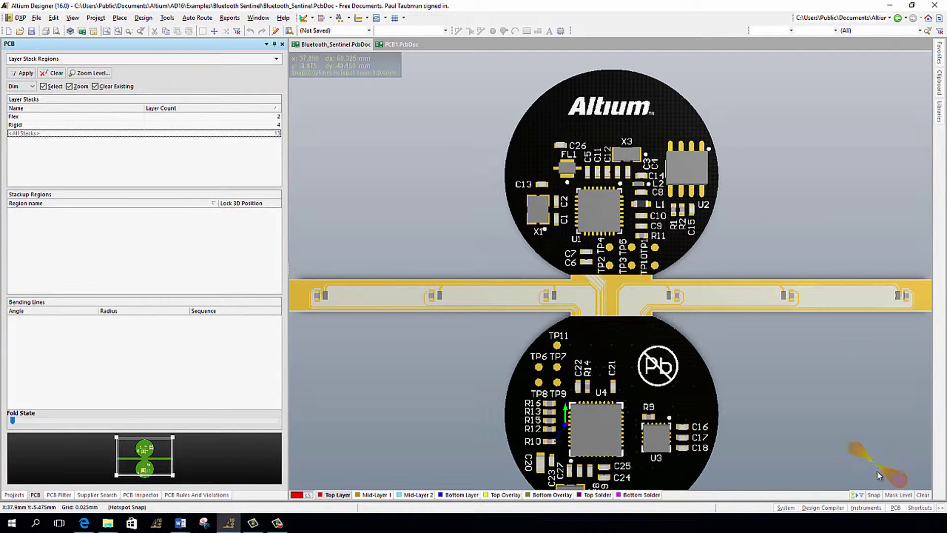
left_click(895, 507)
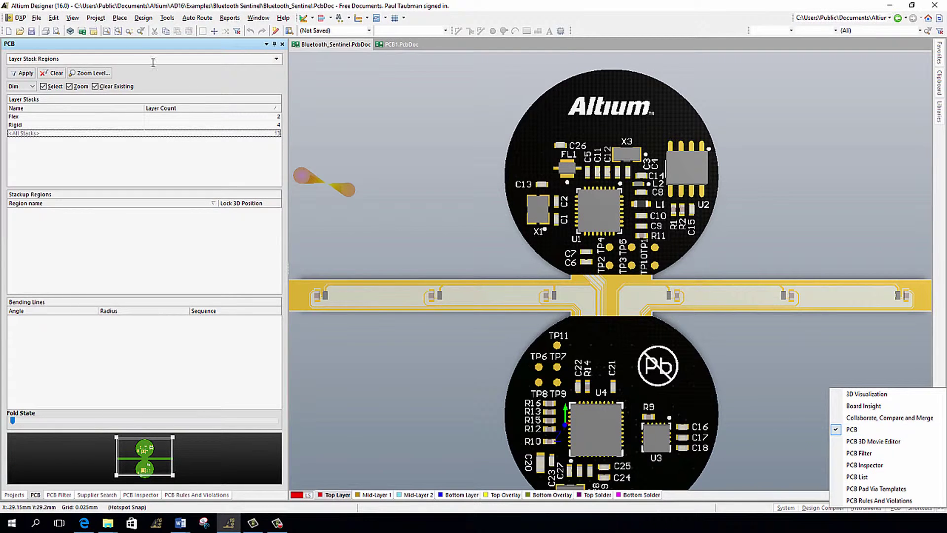
left_click(172, 76)
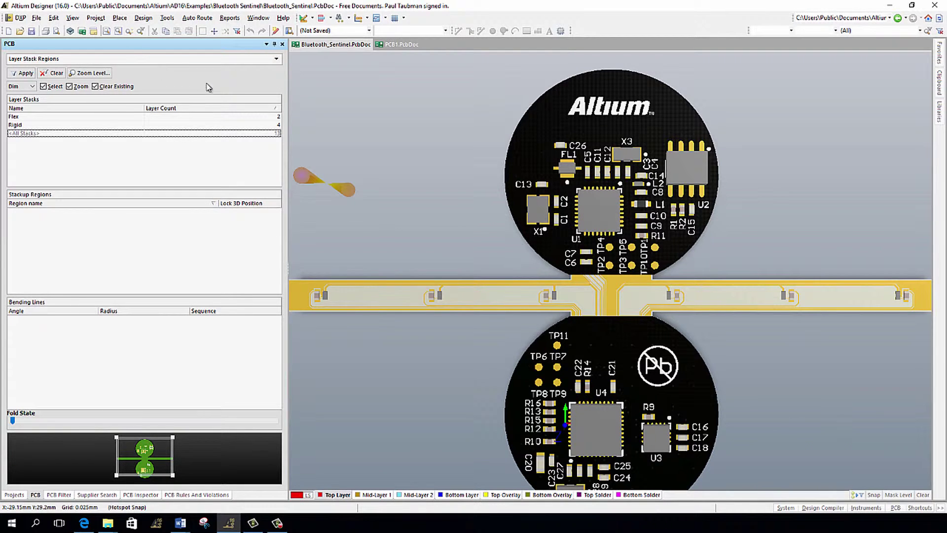
left_click(276, 59)
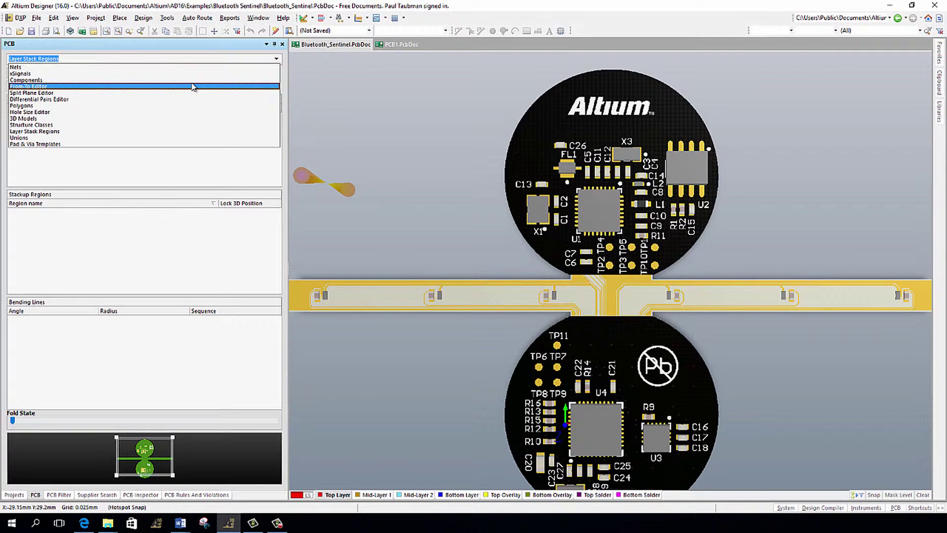
left_click(33, 131)
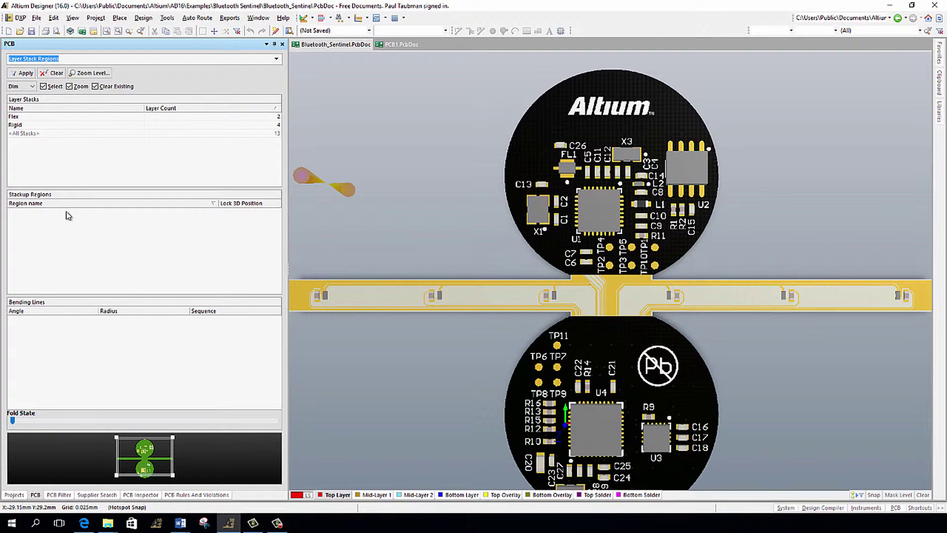
- Highlight Layer Stack Region 1 and Layer Stack Region 2 of the Rigid stack in turn to examine them
left_click(27, 125)
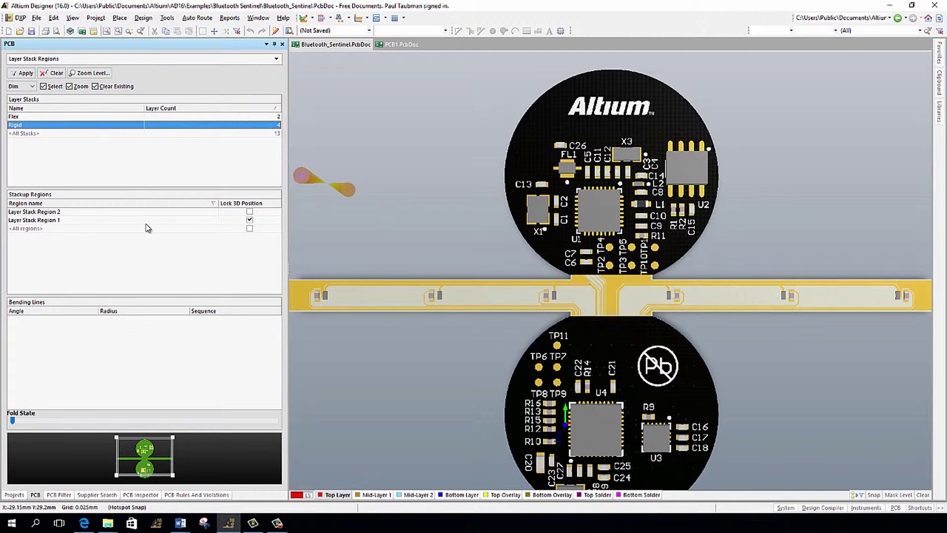
left_click(74, 220)
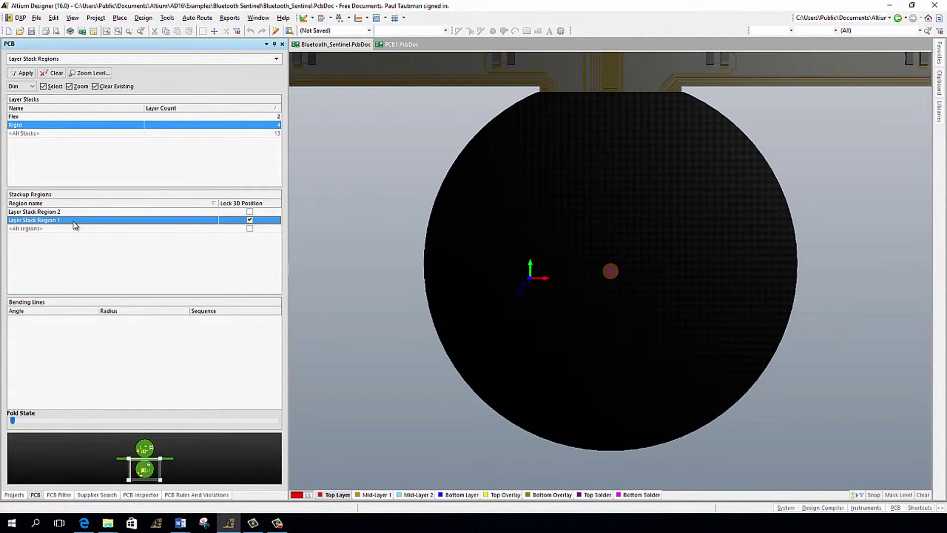
left_click(76, 213)
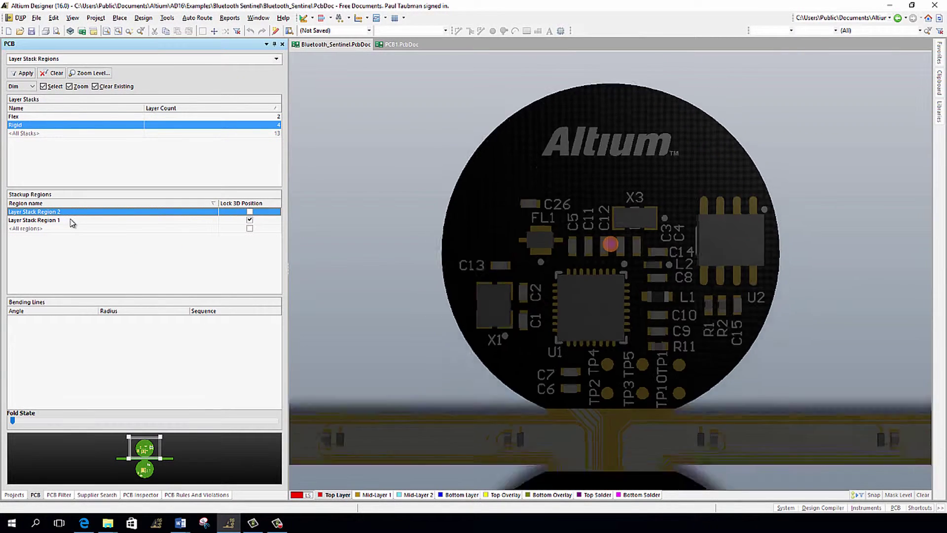
left_click(70, 220)
- Select Layer Stack Region 3 of the Flex stack and fold the board to about 69%, inspecting it in 3D
left_click(43, 117)
left_click(47, 212)
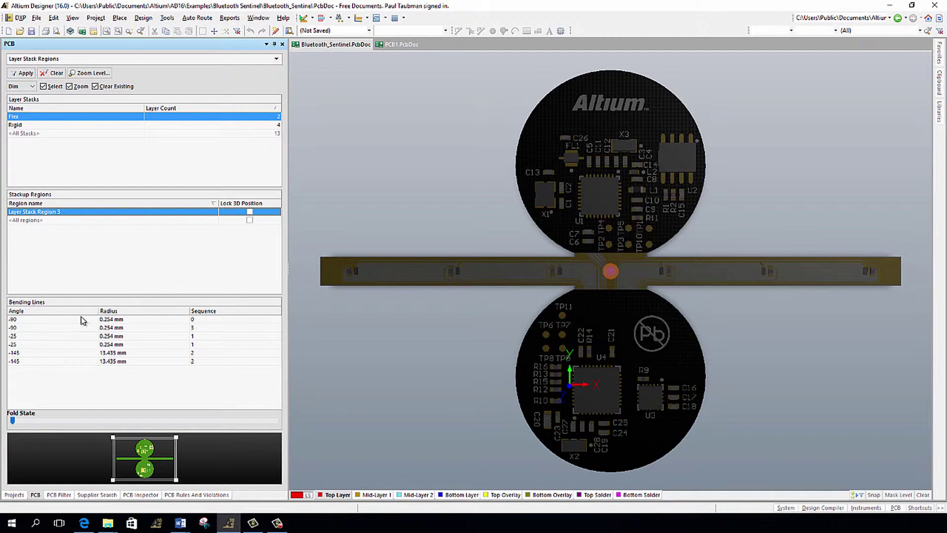
left_click(12, 421)
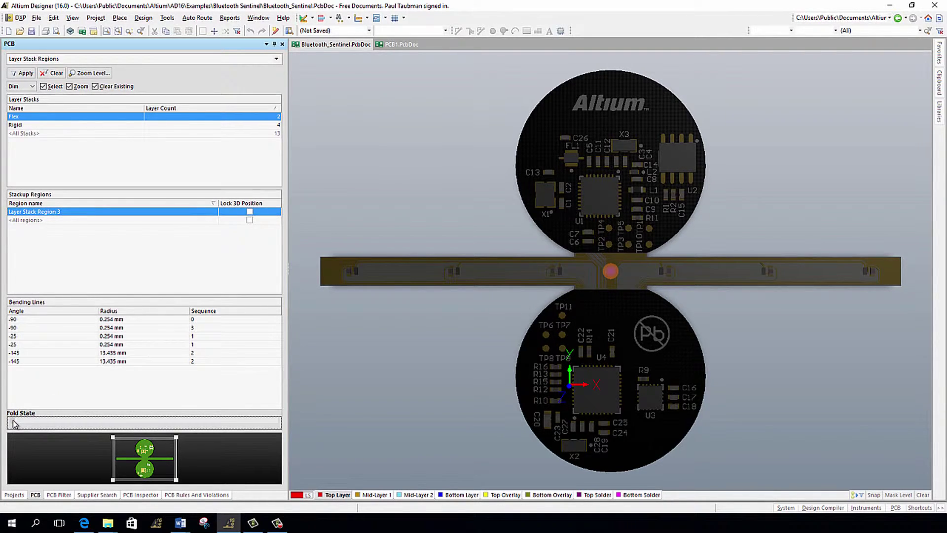
left_click_drag(12, 423, 194, 422)
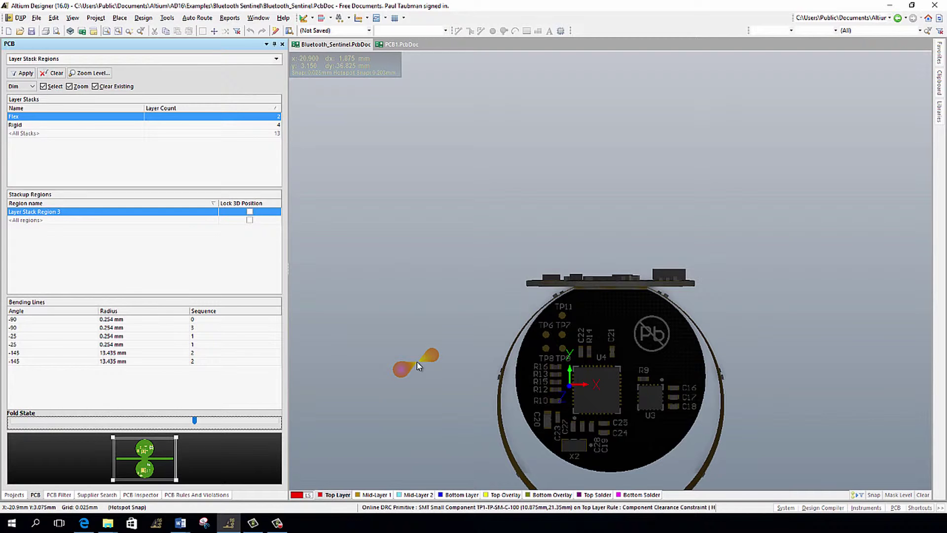
key("0")
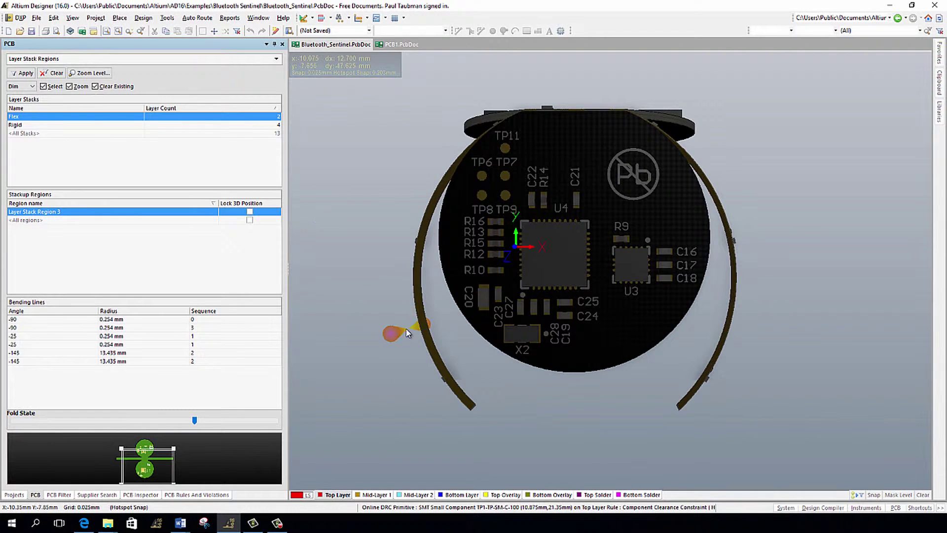
key("shift")
right_click_drag(384, 320, 423, 103, "shift")
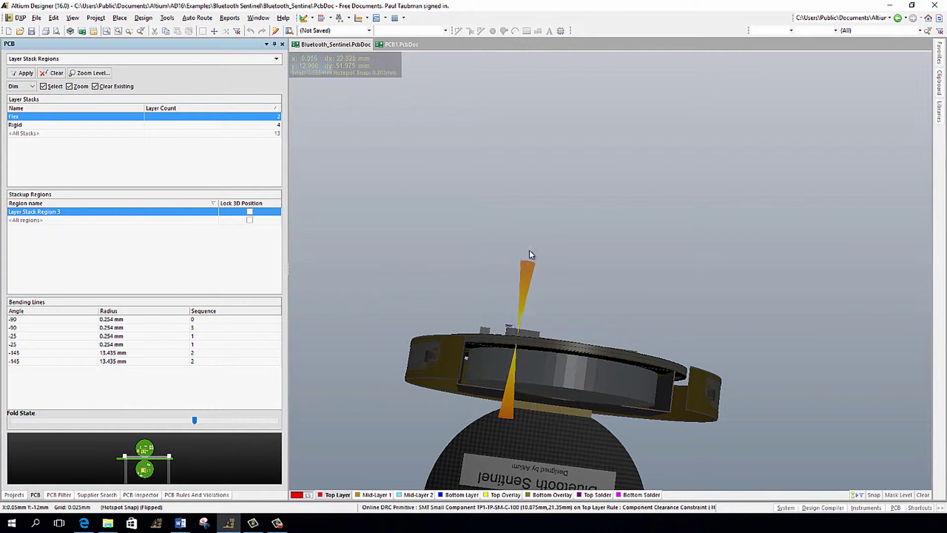
right_click_drag(544, 212, 542, 103, "shift")
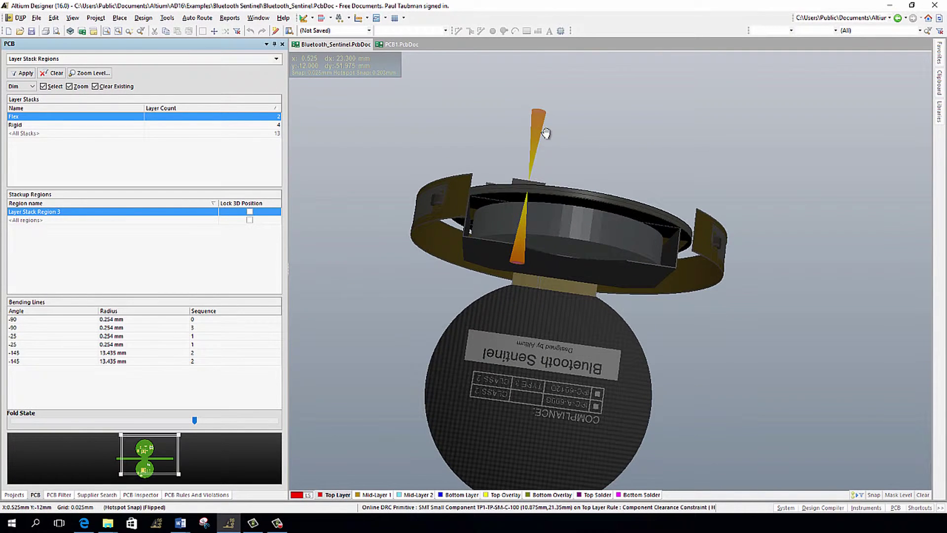
- Export the folded board as the STEP 3D file Bluetooth_Sentinel.step into the STEP Example folder on the Desktop, keeping the preset export options
left_click(36, 18)
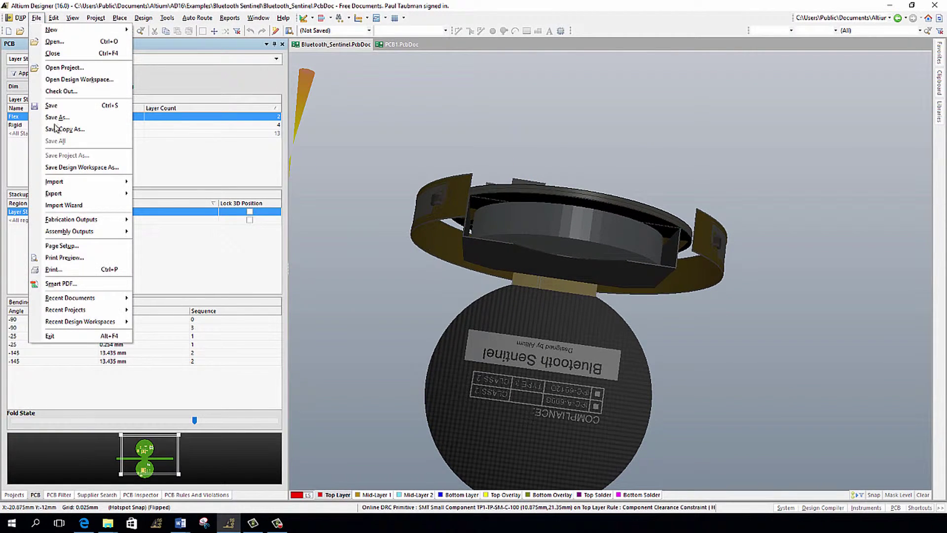
mouse_move(76, 193)
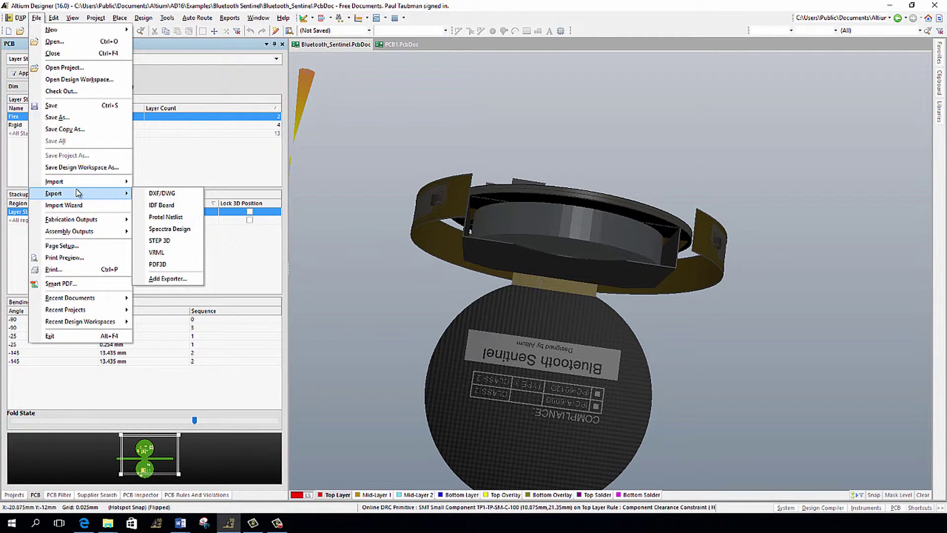
left_click(165, 245)
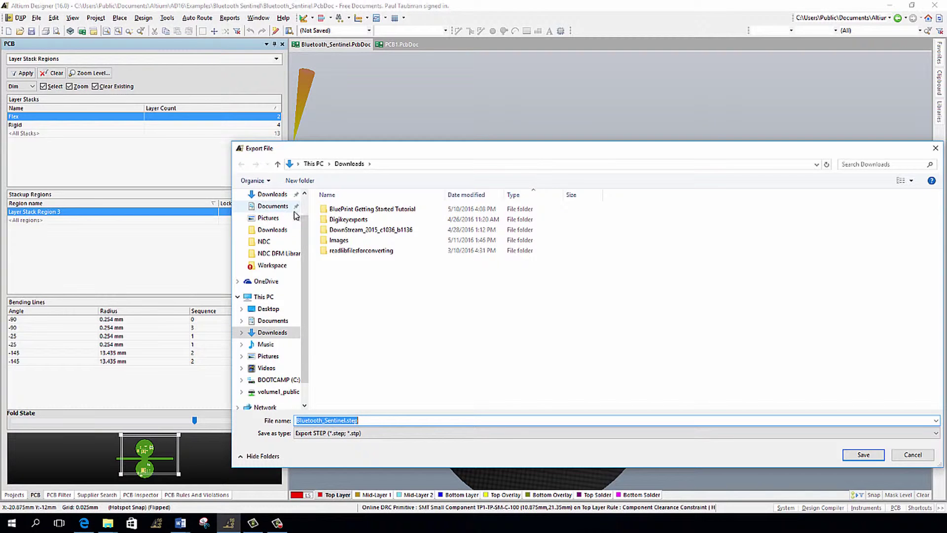
scroll(281, 242, "up", 1)
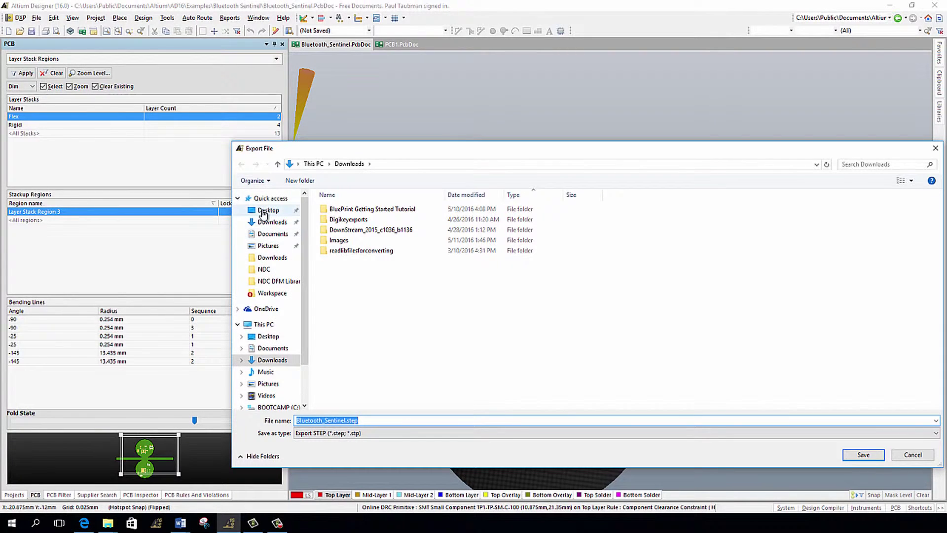
left_click(267, 210)
double_click(335, 229)
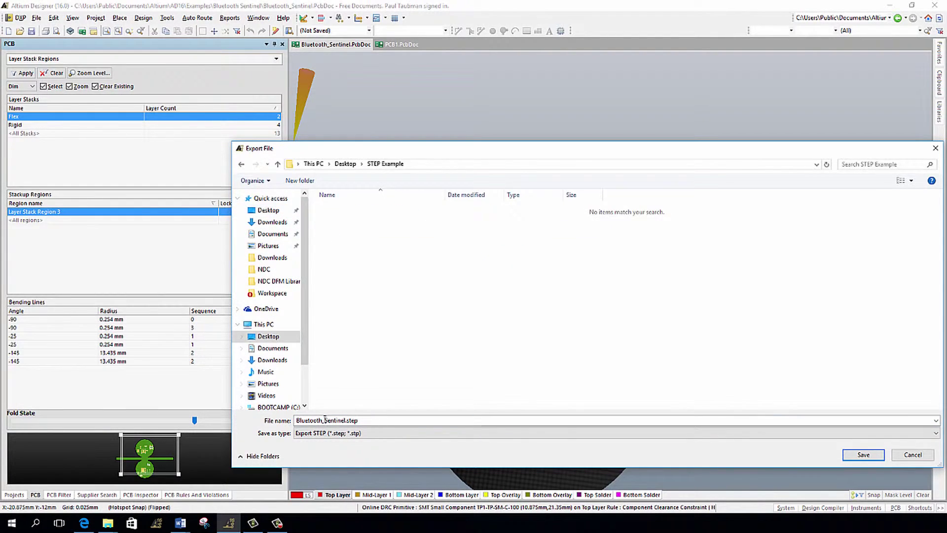
left_click(343, 421)
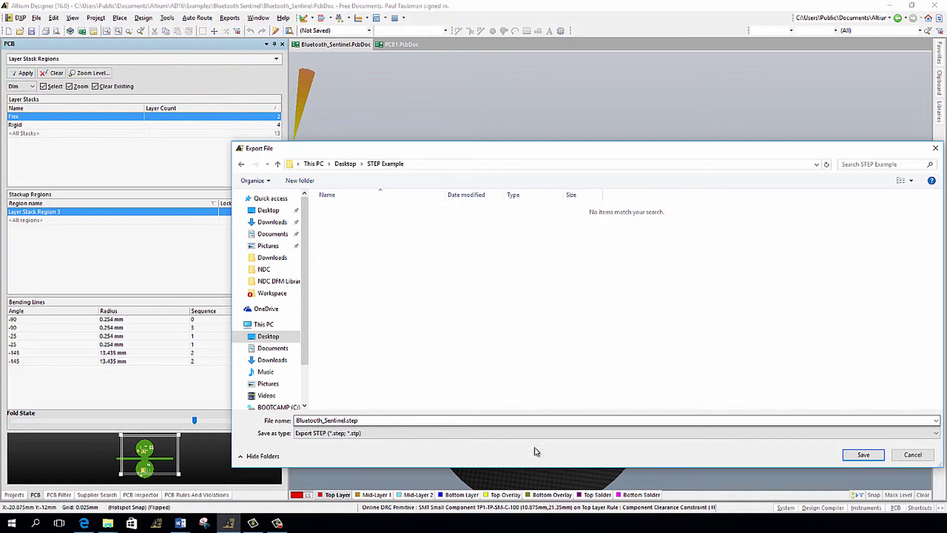
left_click(866, 456)
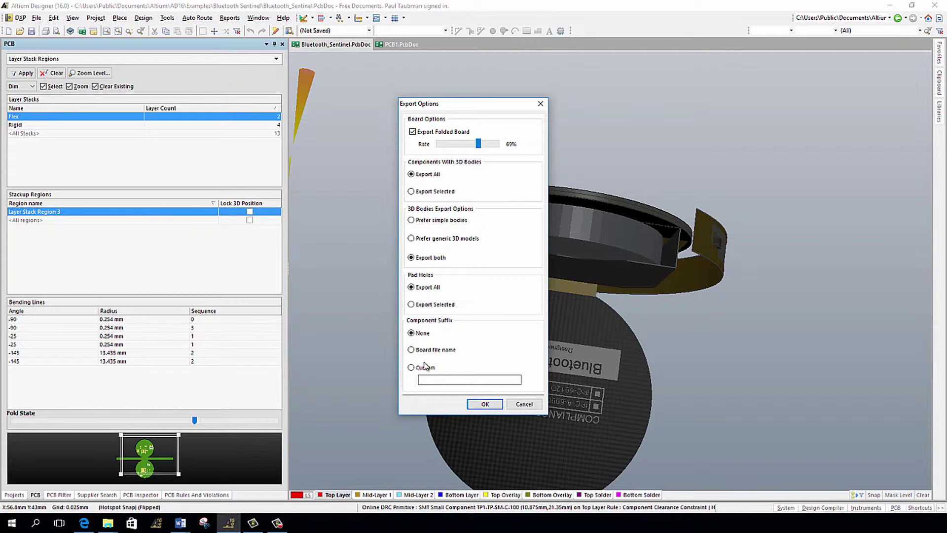
left_click(485, 404)
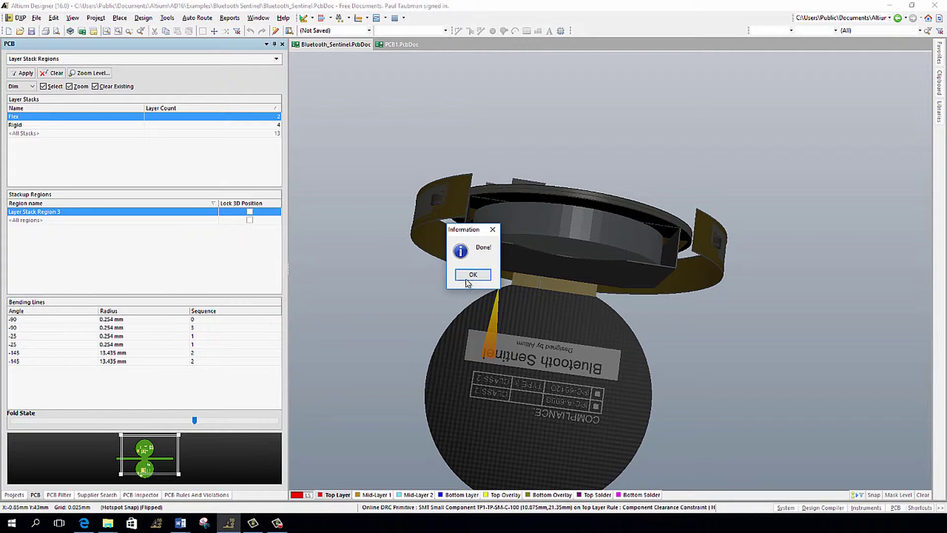
left_click(474, 274)
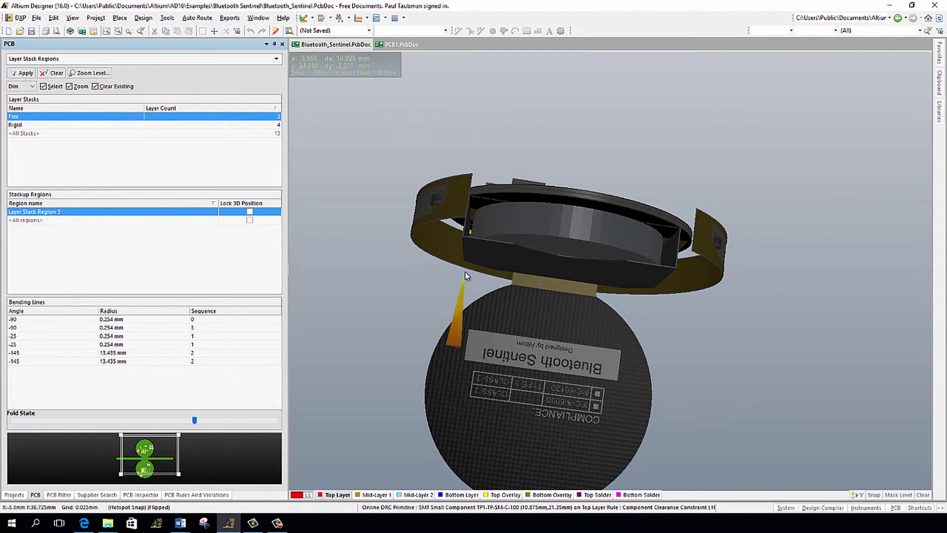
- Open the PCB1.PcbDoc document and fit its whole board in view
left_click(15, 494)
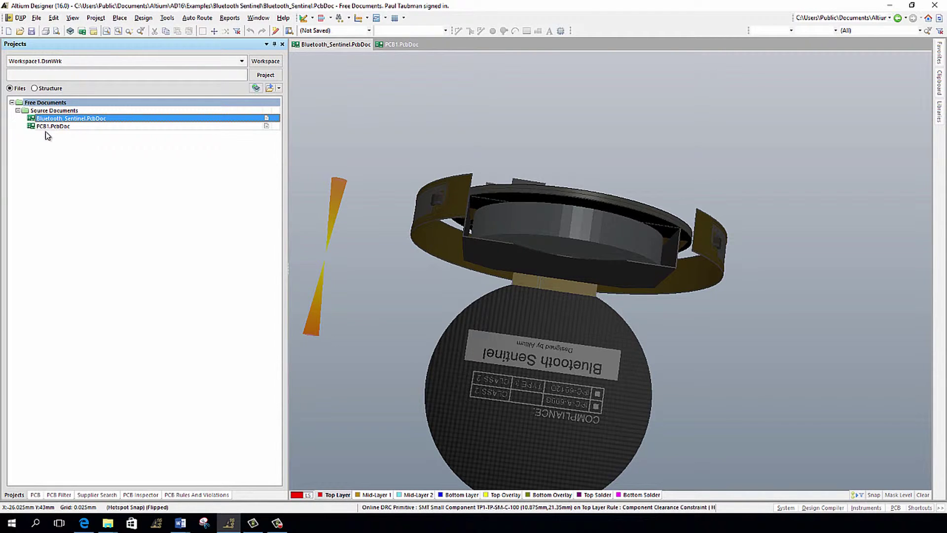
left_click(58, 128)
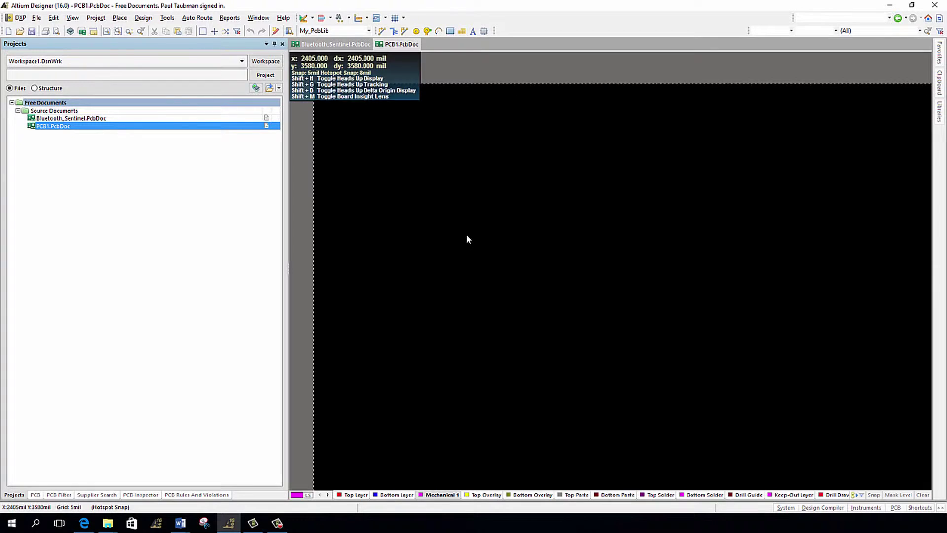
key("ctrl+Page_Down")
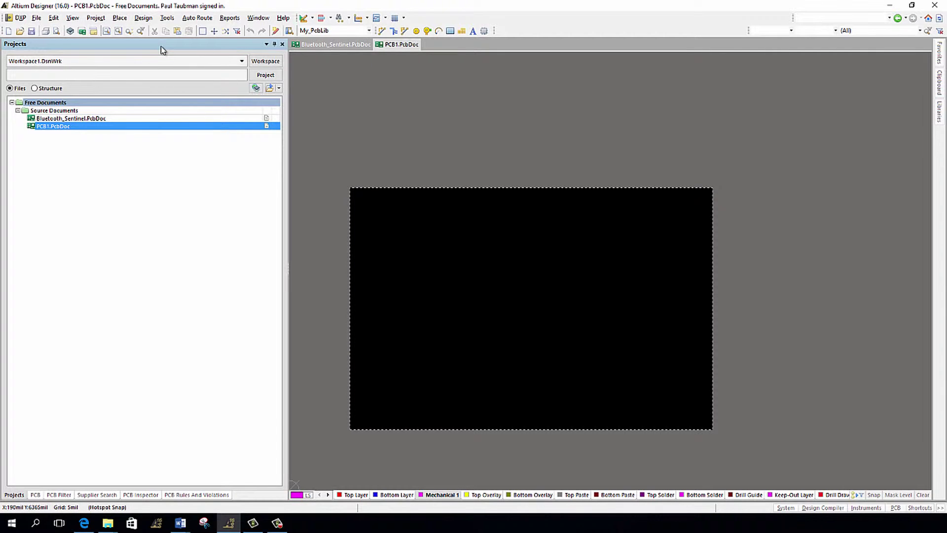
- Begin a new 3D body in PCB1.PcbDoc and set its model type to Generic 3D Model with no model loaded
left_click(120, 18)
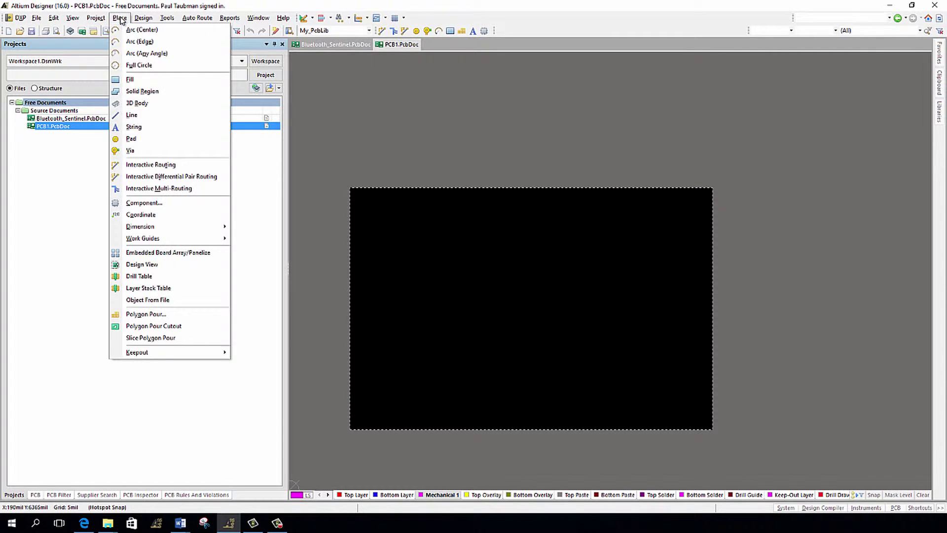
left_click(133, 104)
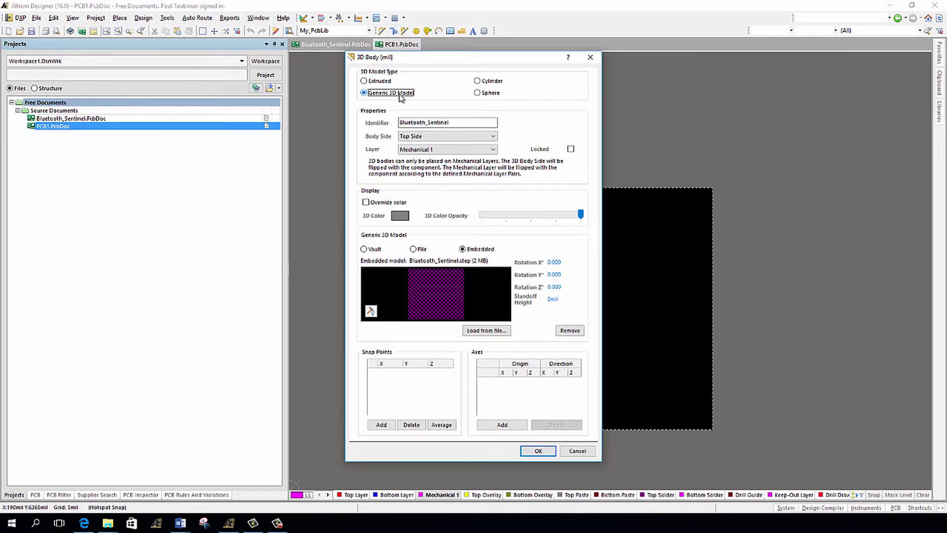
left_click(364, 82)
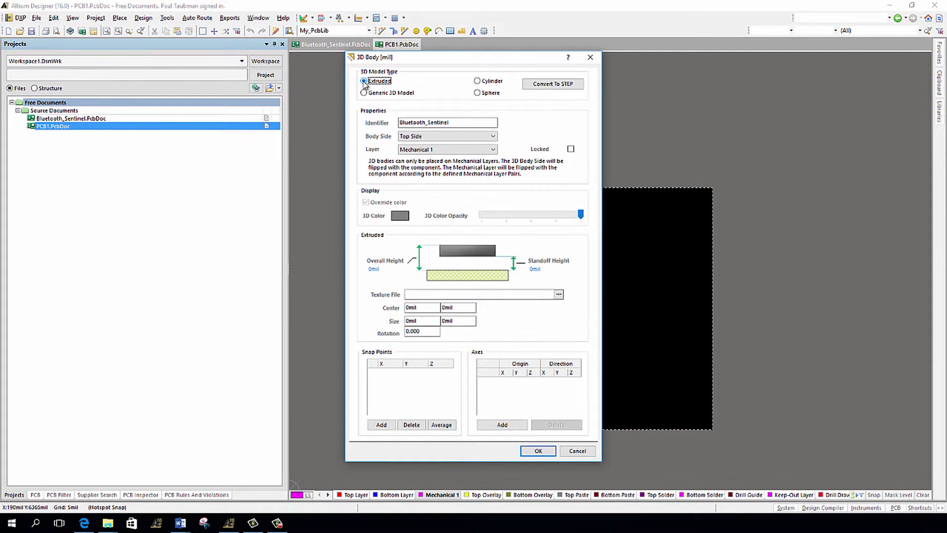
left_click(364, 92)
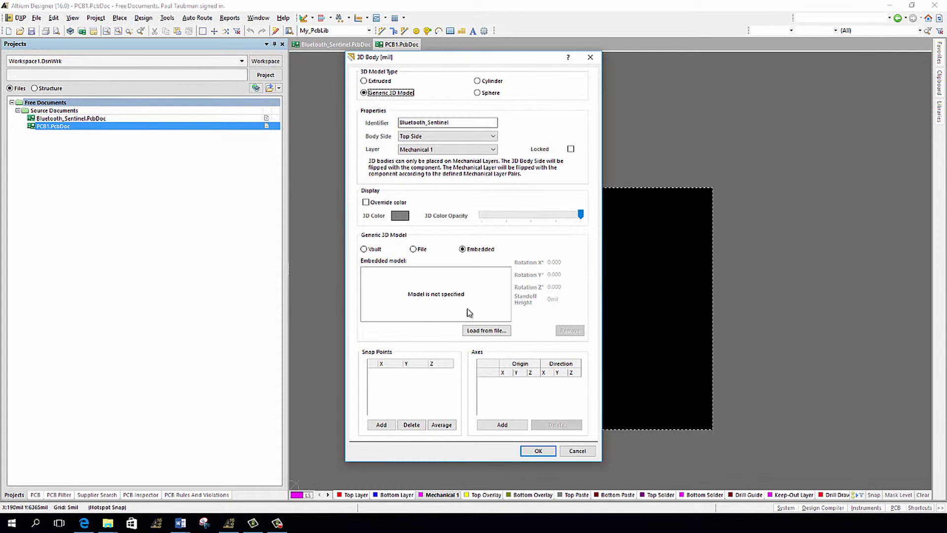
- Load Bluetooth_Sentinel.step from the STEP Example folder on the Desktop as the body's embedded model
left_click(488, 330)
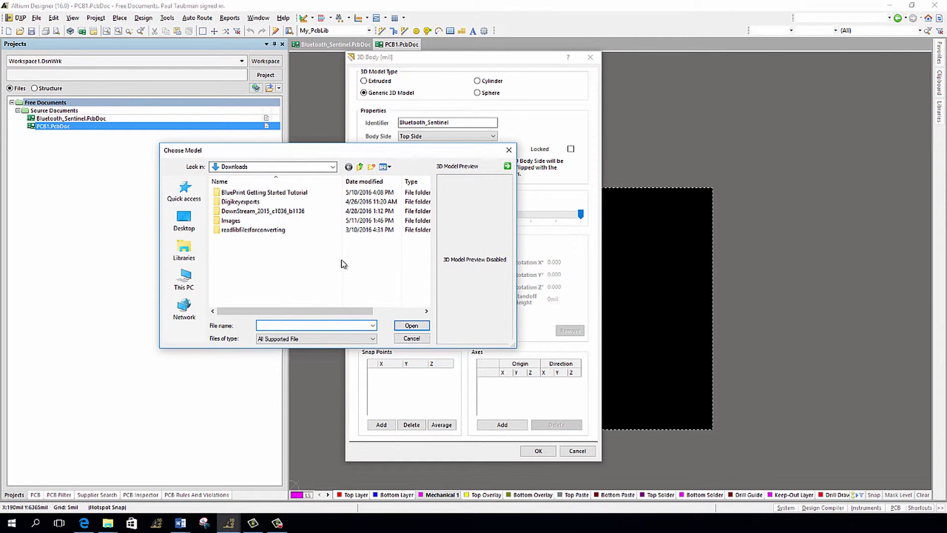
left_click(304, 167)
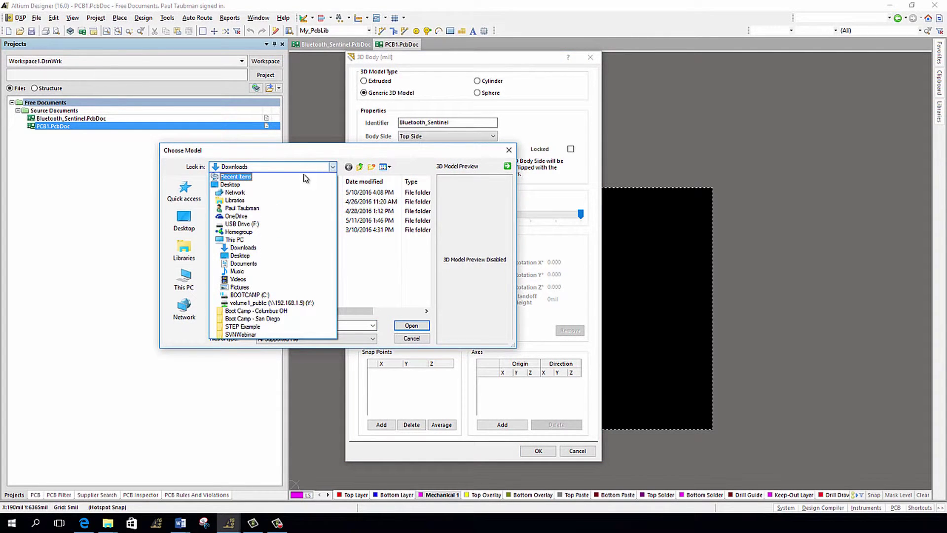
left_click(232, 184)
scroll(262, 278, "down", 5)
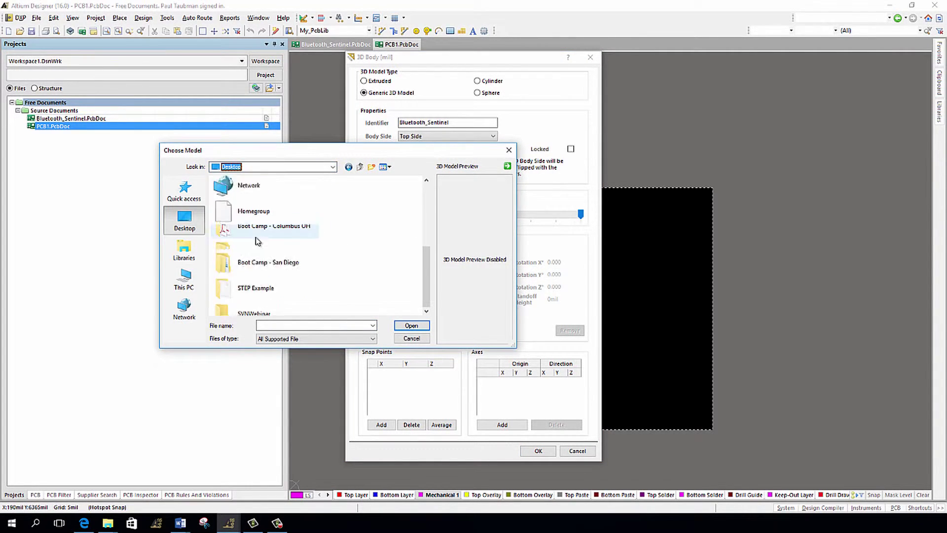
double_click(261, 278)
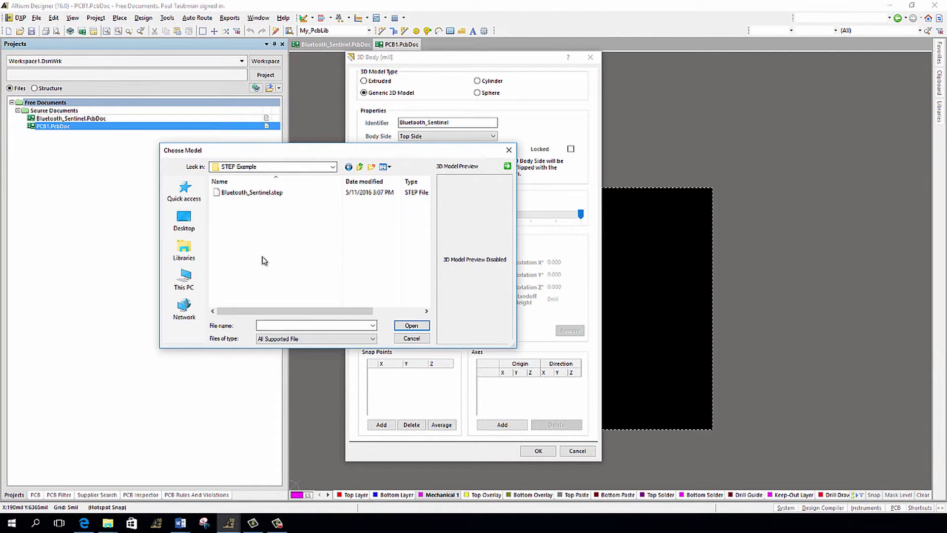
left_click(224, 192)
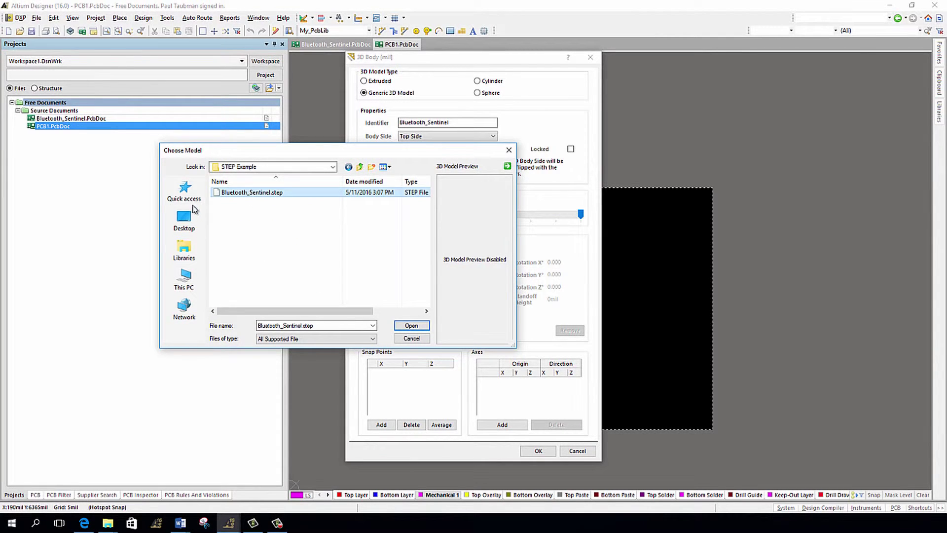
left_click(400, 328)
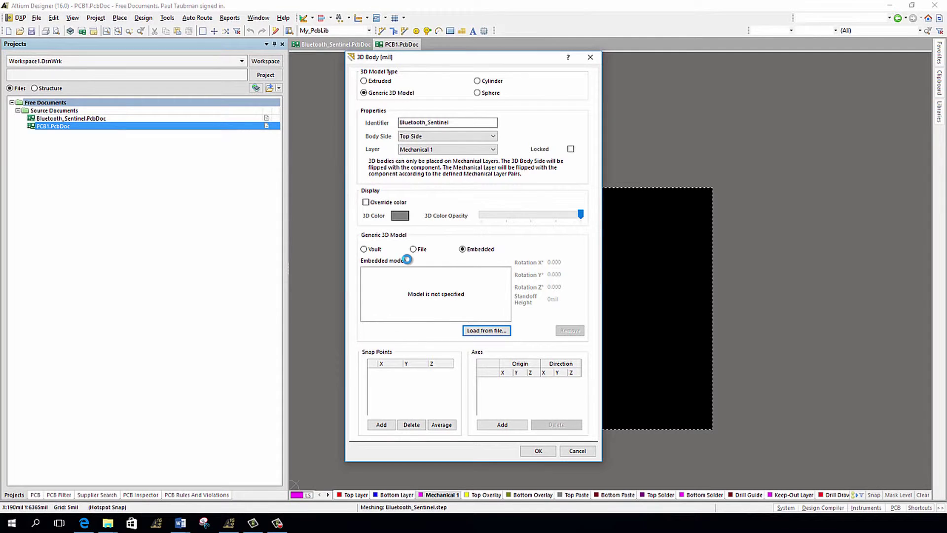
- Place the 3D body outside the board, just beyond its right edge at about X 8110 mil, Y 2840 mil, and end placement
left_click(539, 451)
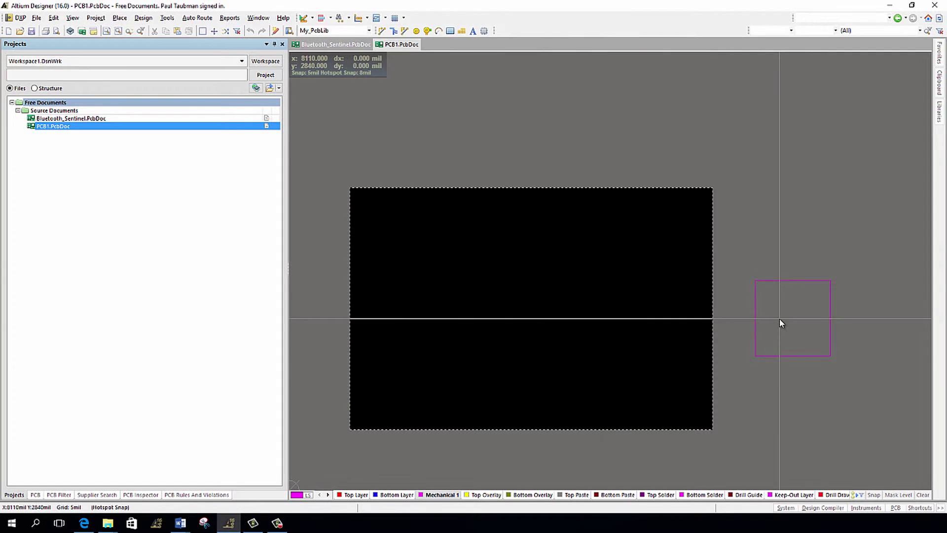
left_click(779, 320)
left_click(577, 451)
- Examine the placed Bluetooth Sentinel model in 3D from above, from underneath and at an angle, including its components and folded flex sections
right_click_drag(790, 434, 660, 395)
key("shift")
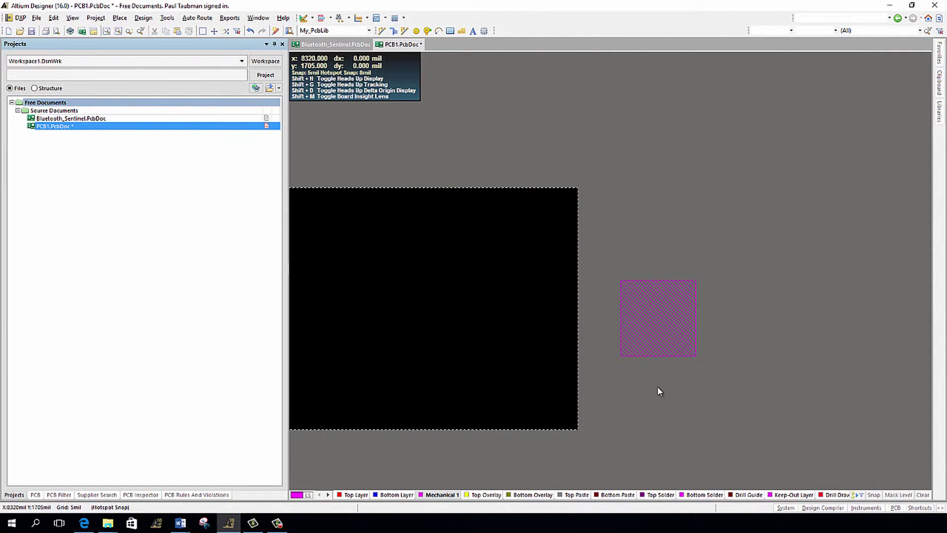
key("3")
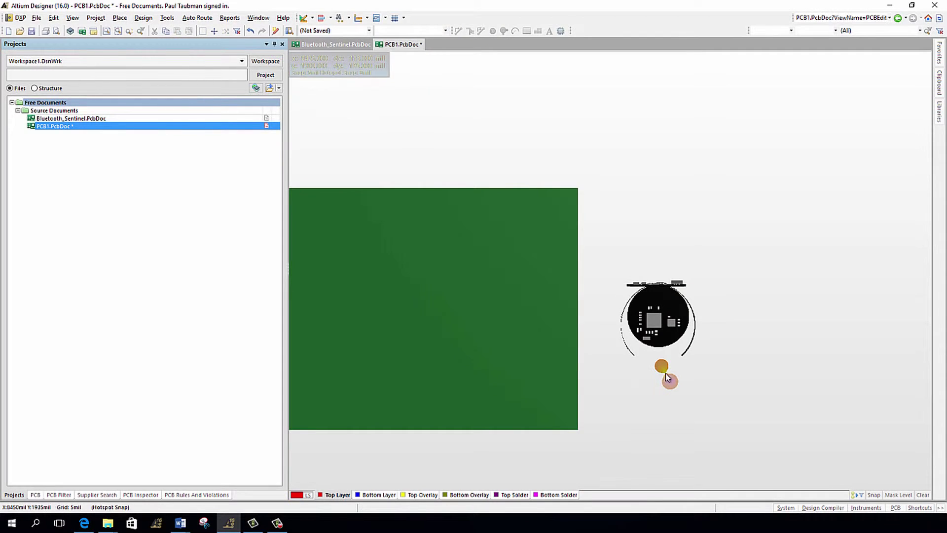
key("shift")
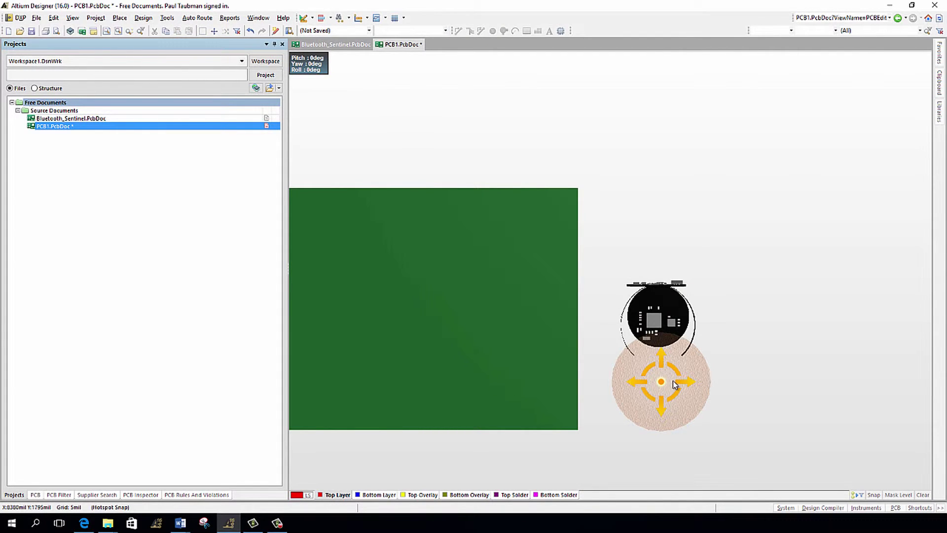
right_click_drag(683, 368, 659, 384, "shift")
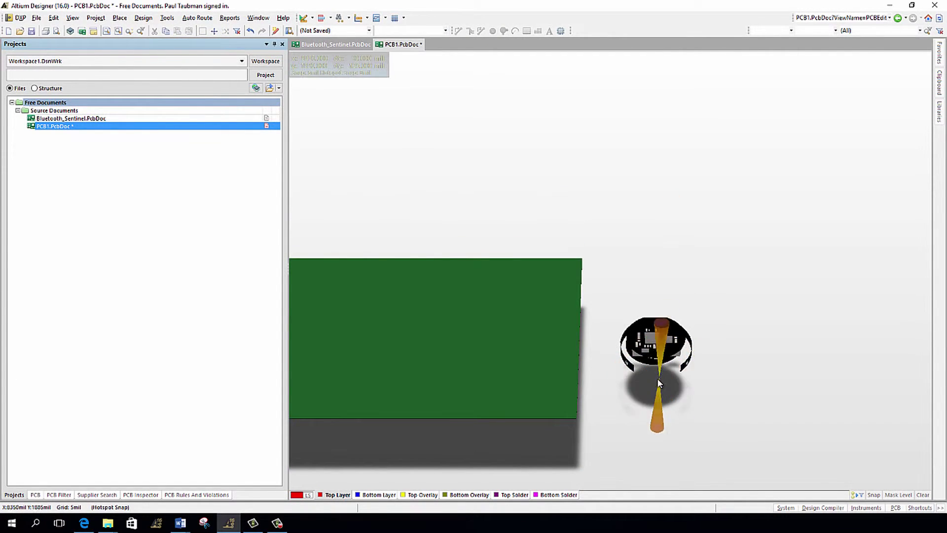
scroll(658, 384, "up", 6, "ctrl")
key("shift")
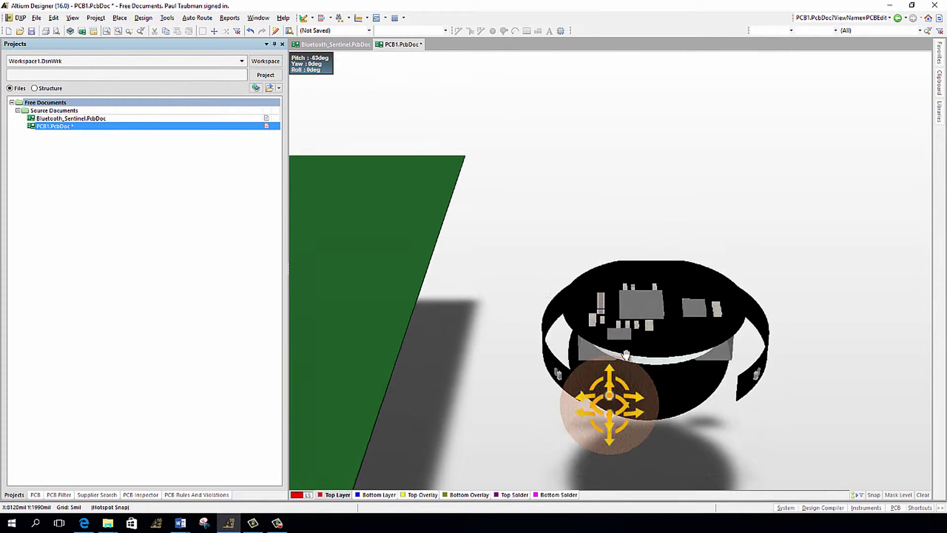
right_click_drag(625, 353, 634, 217, "shift")
right_click_drag(656, 376, 659, 228)
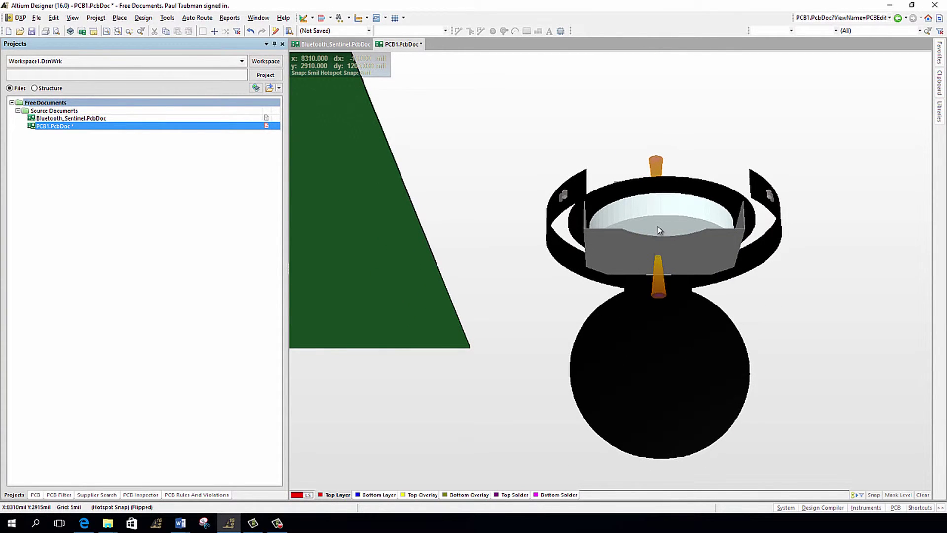
right_click_drag(660, 228, 641, 488, "shift")
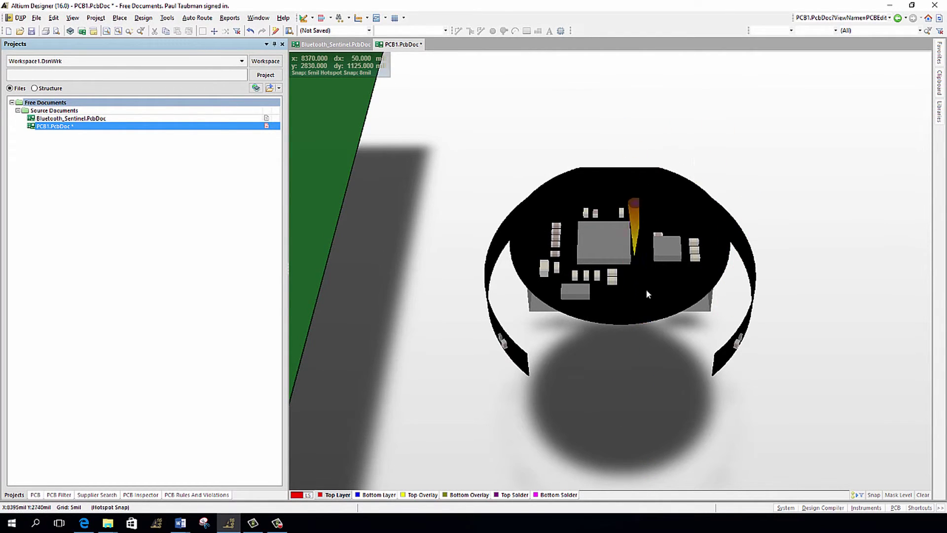